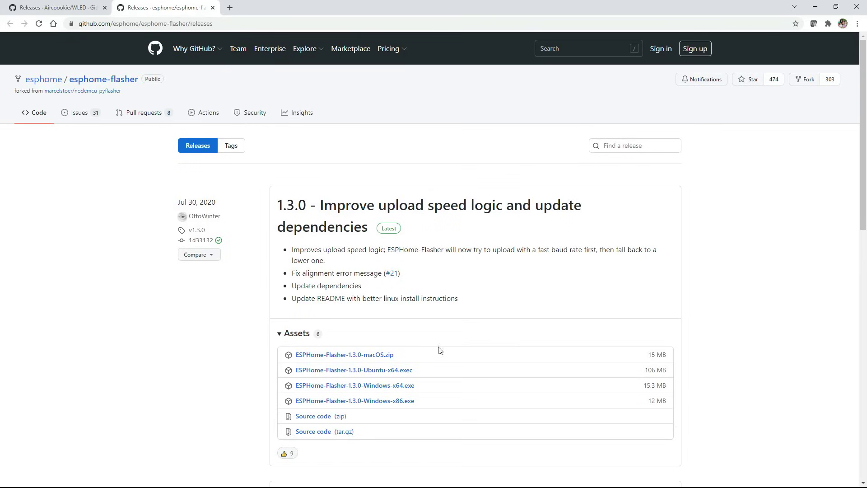
Step: Download ESPHome-Flasher-1.3.0-Windows-x64.exe, then switch to the Aircoookie/WLED releases page
click(378, 386)
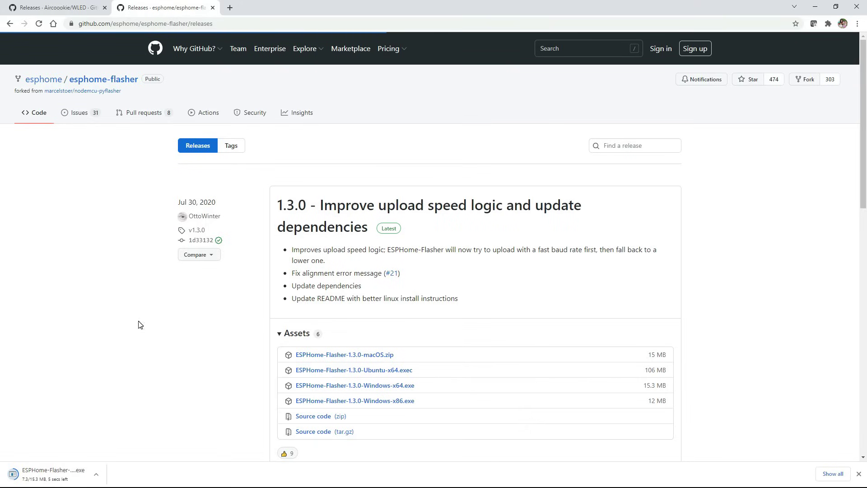
click(59, 7)
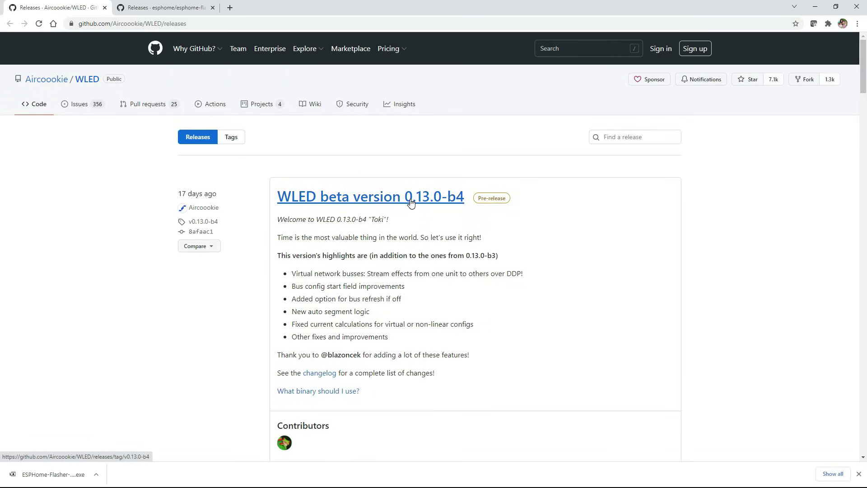
Step: Scroll to the WLED 0.12.0 release and download WLED_0.12.0_ESP8266.bin from its Assets
scroll(408, 201, down, 7)
scroll(420, 201, down, 2)
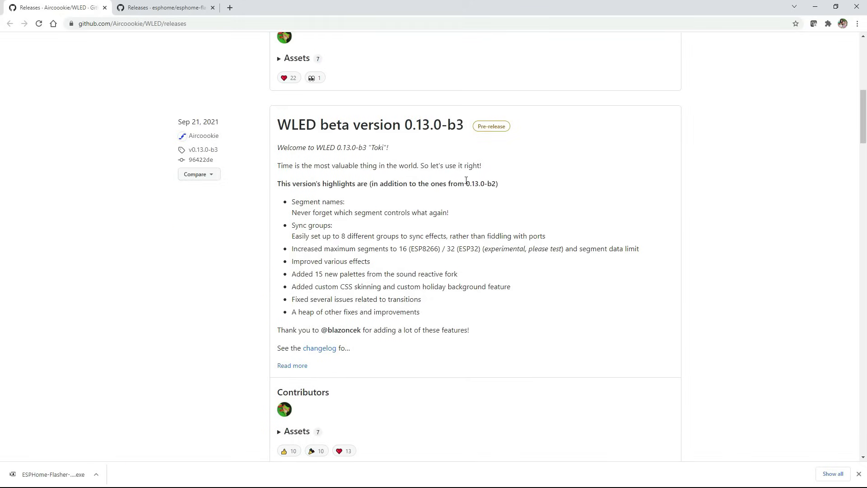
scroll(483, 185, up, 5)
scroll(470, 184, down, 3)
scroll(470, 184, down, 20)
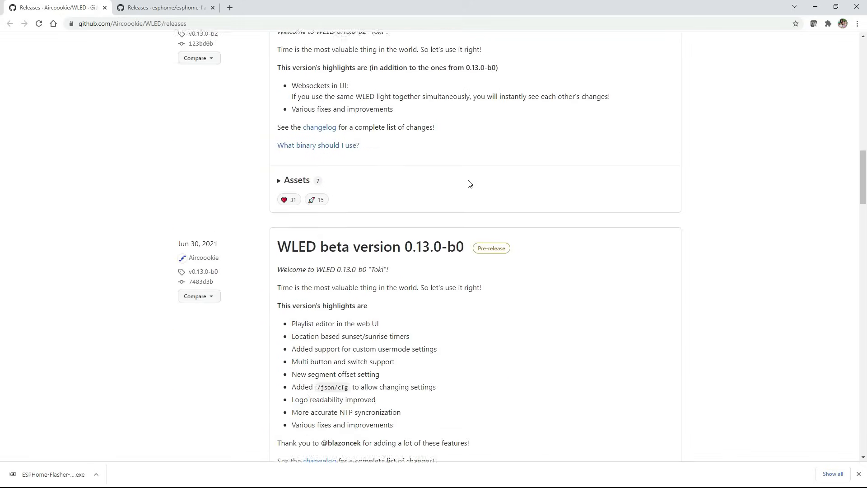
scroll(469, 183, down, 7)
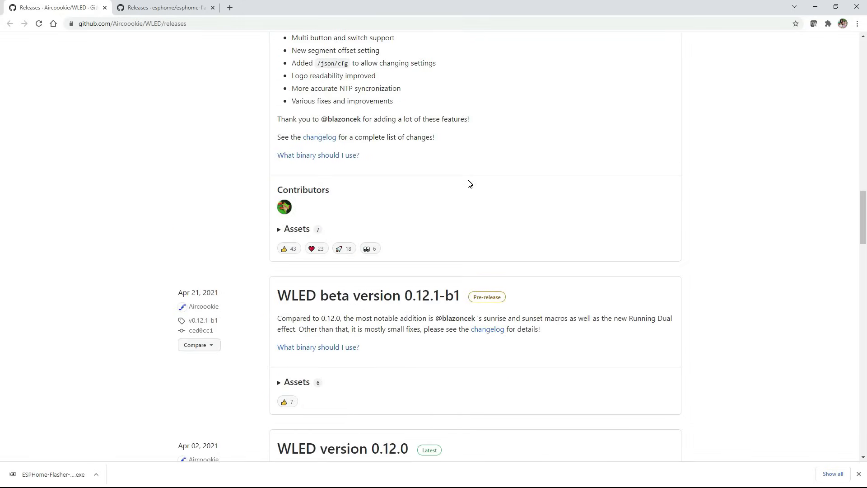
scroll(468, 183, down, 3)
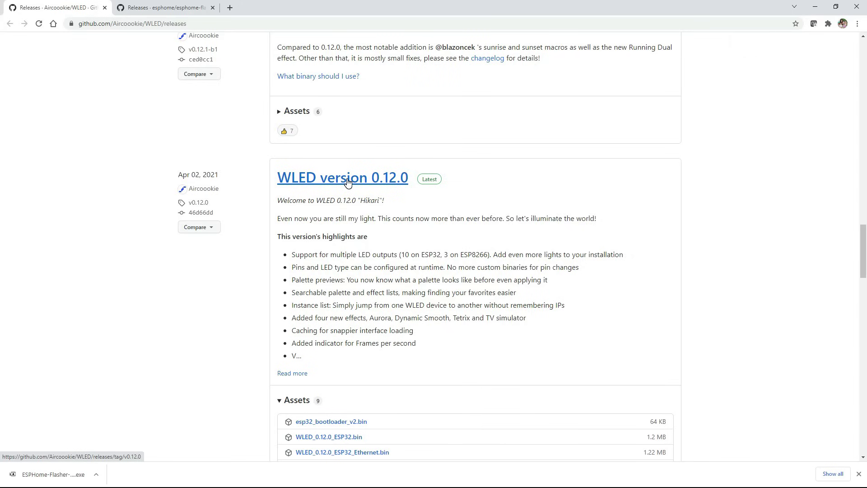
scroll(348, 182, down, 3)
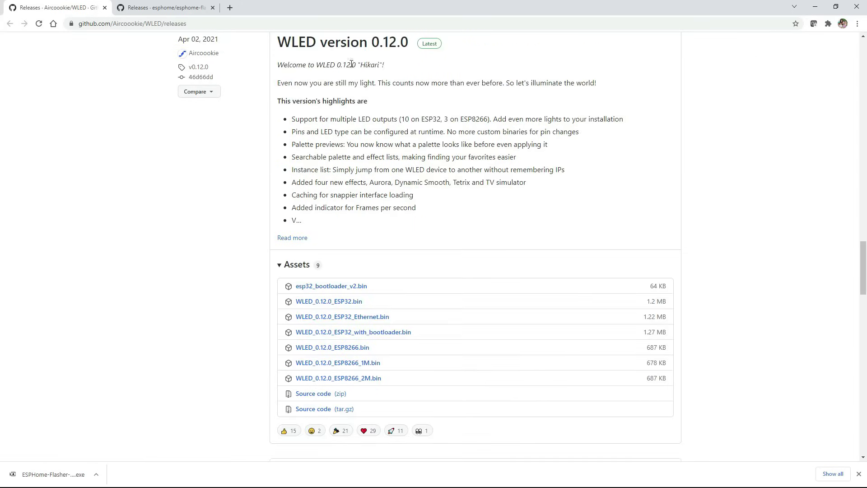
scroll(356, 263, down, 3)
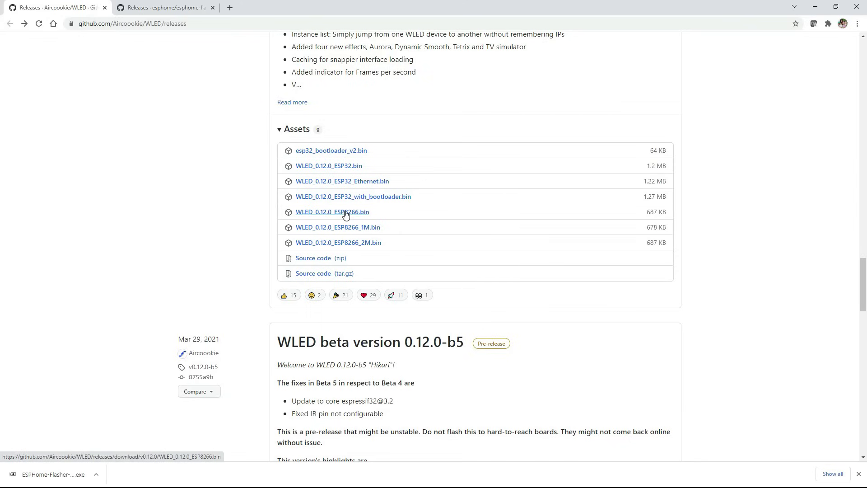
click(346, 213)
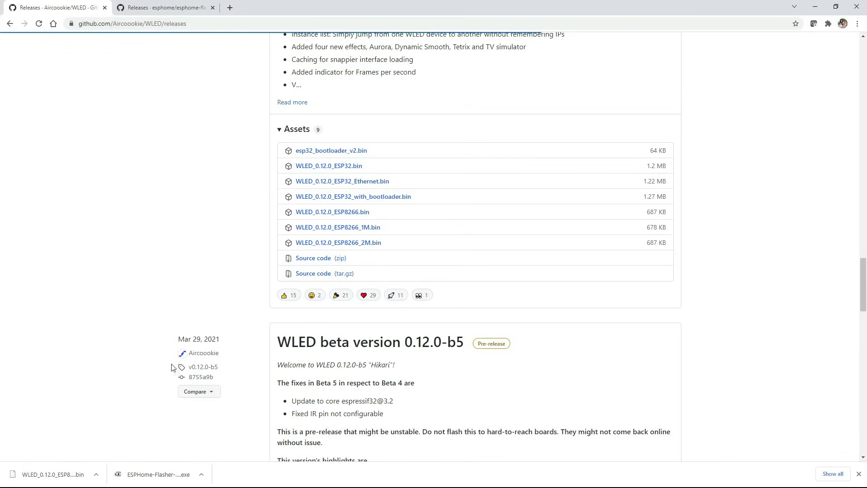
Step: Launch ESPHome-Flasher from the download shelf, minimize Chrome, and open the Serial port list
click(153, 478)
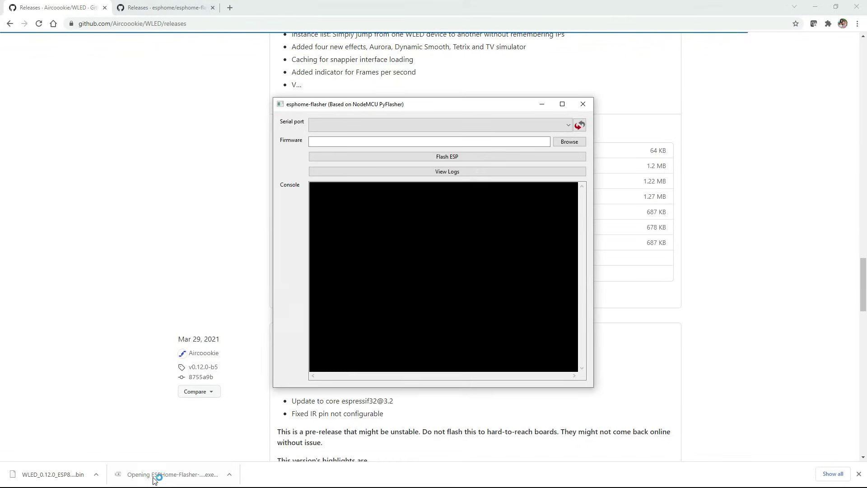
click(805, 37)
click(815, 7)
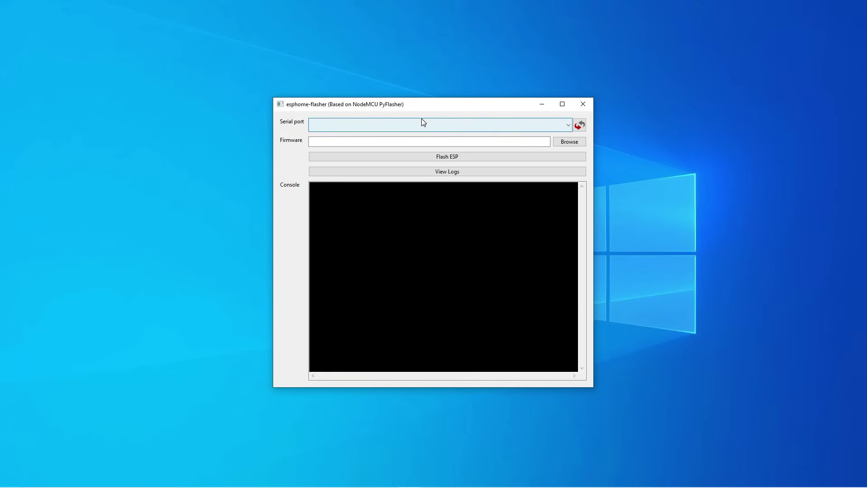
click(568, 125)
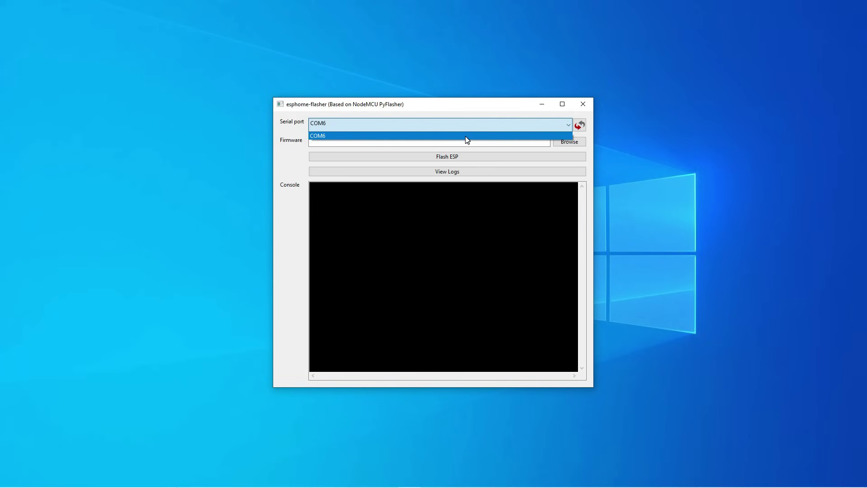
Step: Select COM6, load WLED_0.12.0_ESP8266 (3).bin, and flash it to the ESP8266
click(467, 136)
click(569, 142)
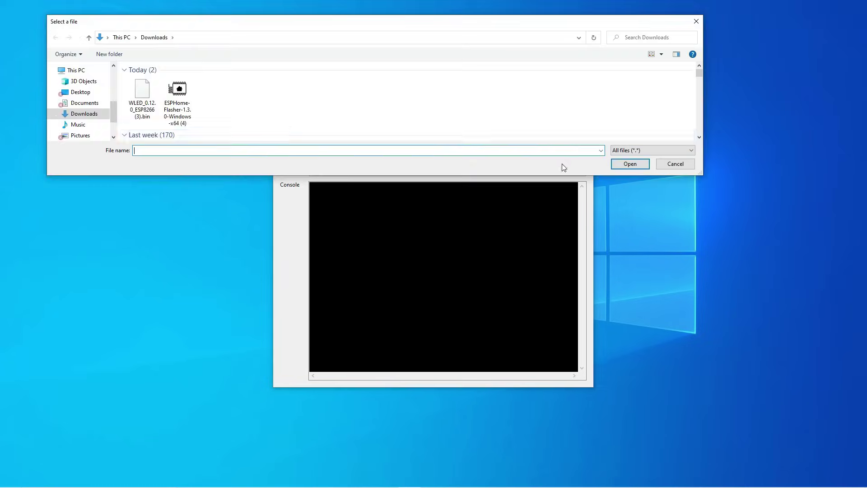
click(142, 96)
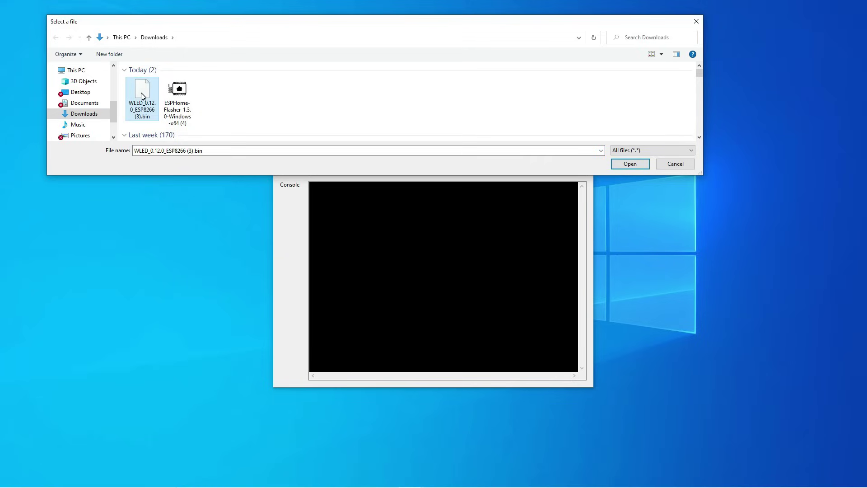
click(628, 164)
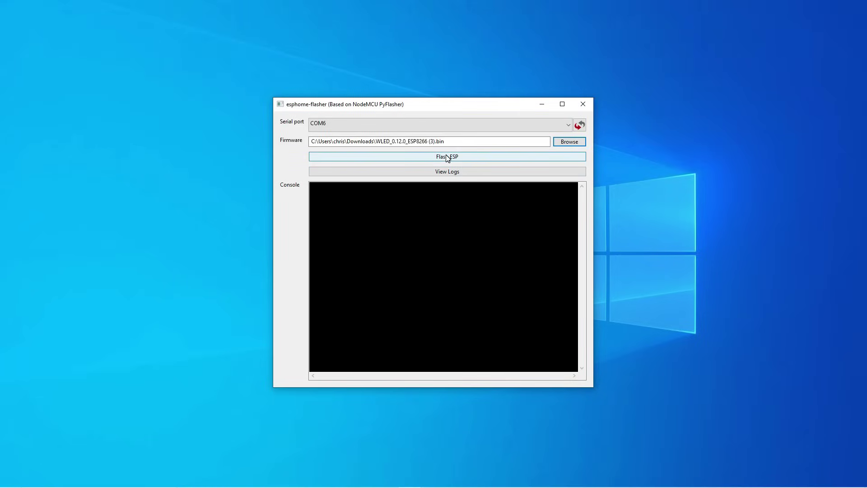
click(468, 157)
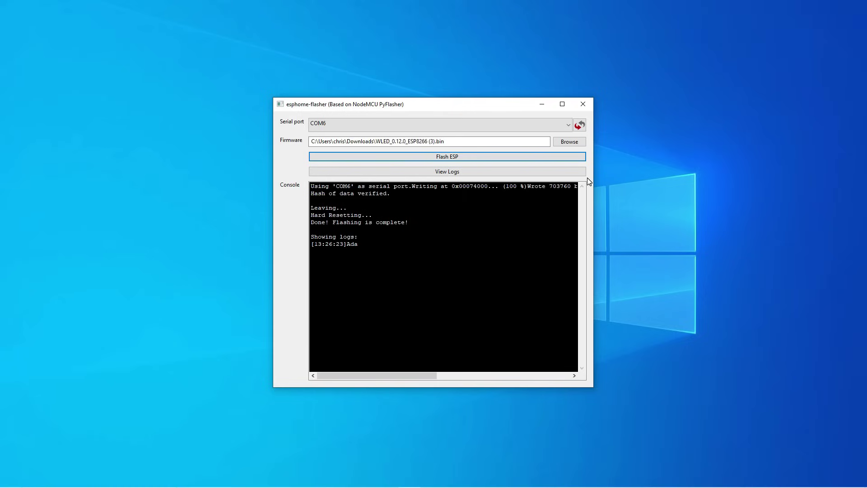
Step: Close the flasher and join the WLED-AP Wi-Fi network using its security key
click(583, 104)
click(798, 478)
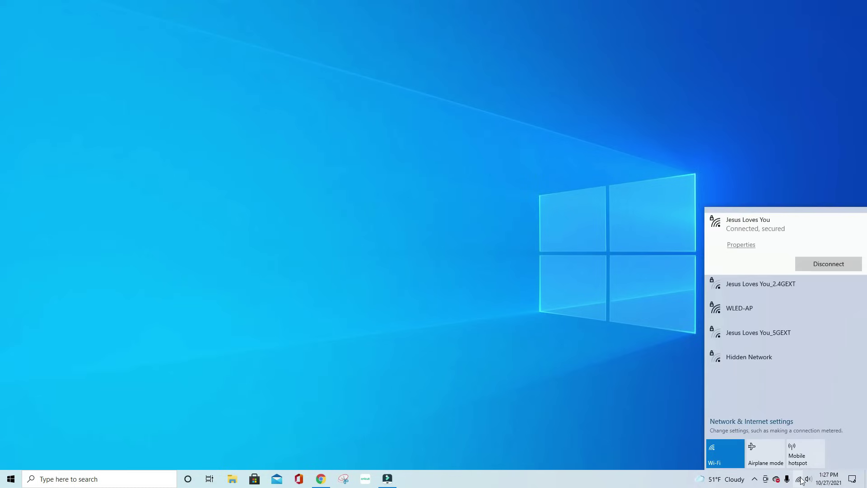
click(759, 314)
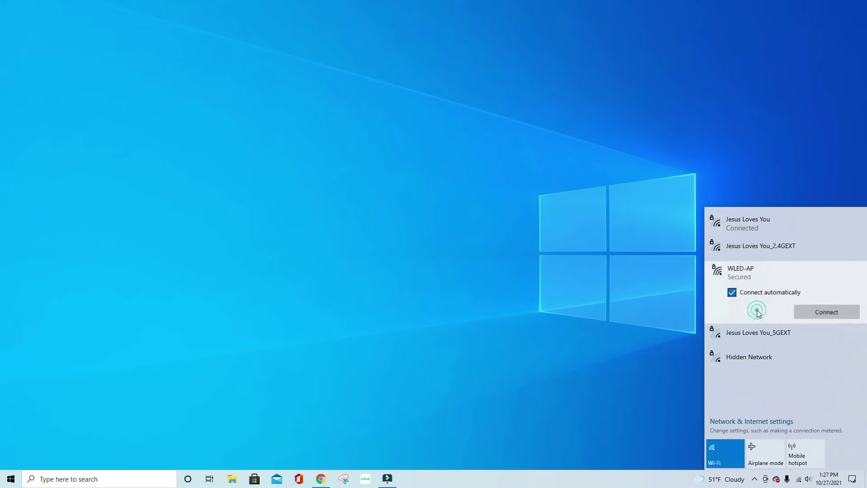
click(809, 311)
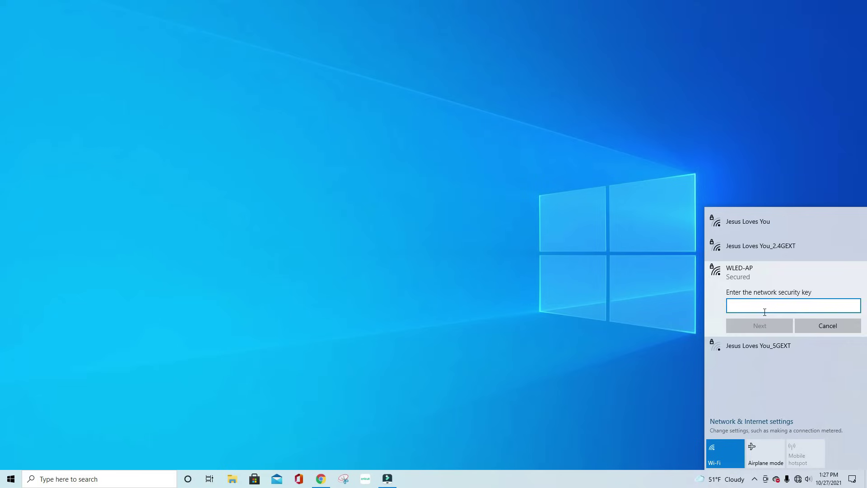
click(762, 307)
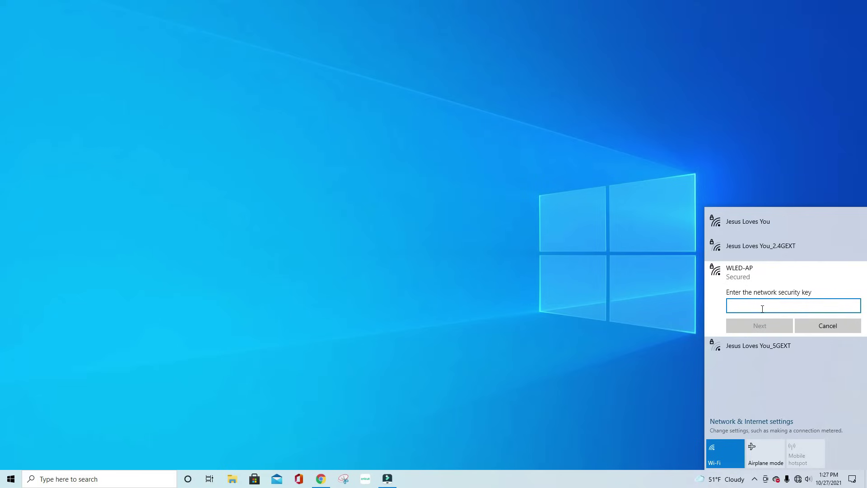
text(w)
key(BackSpace)
click(763, 323)
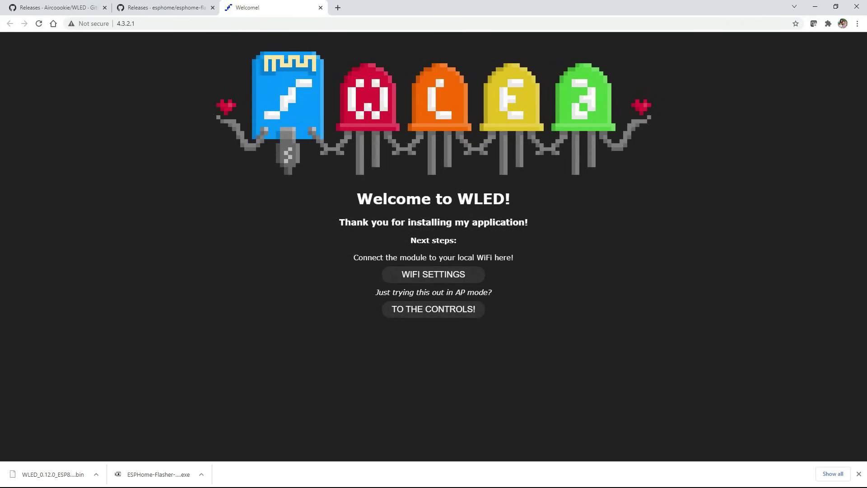
Step: Close the welcome tab, open WLED's WIFI SETTINGS page, then check the taskbar network list
click(320, 7)
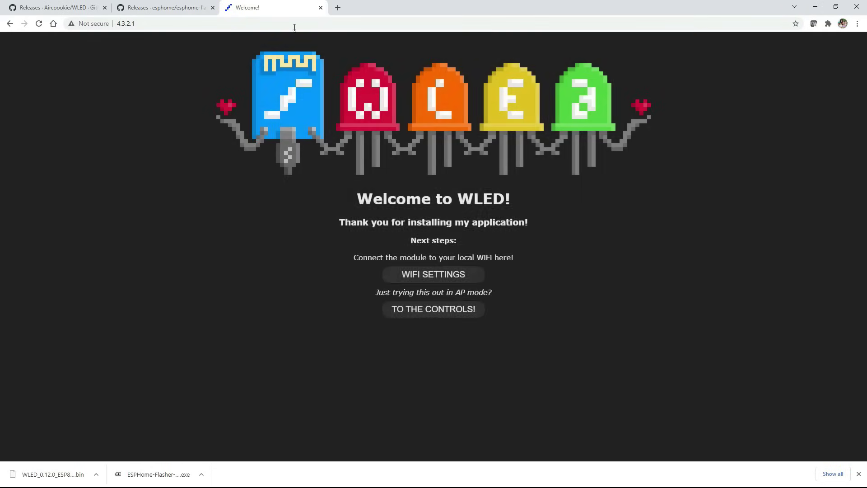
click(443, 282)
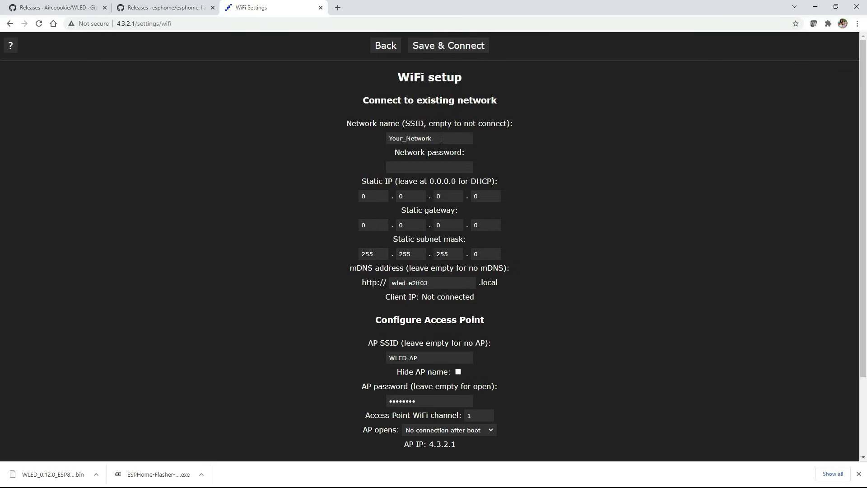
click(815, 7)
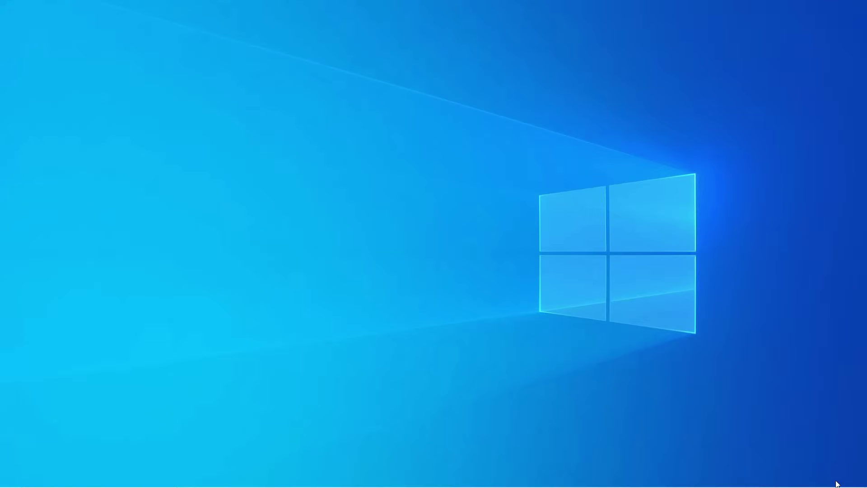
click(800, 480)
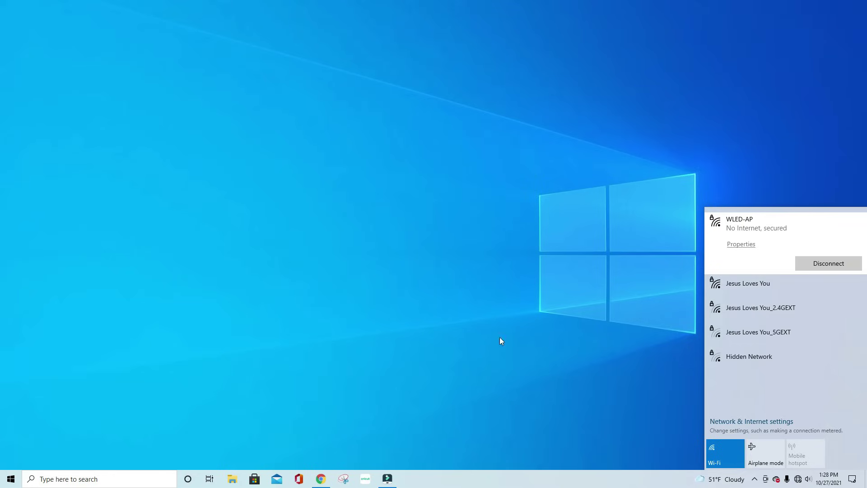
Step: Enter the home network SSID and password, set mDNS name bedroomlights, and Save & Connect
click(320, 478)
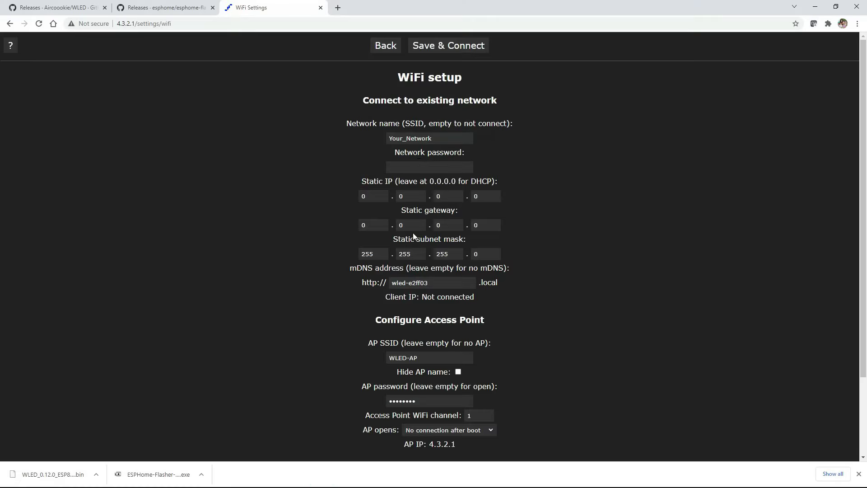
double_click(434, 138)
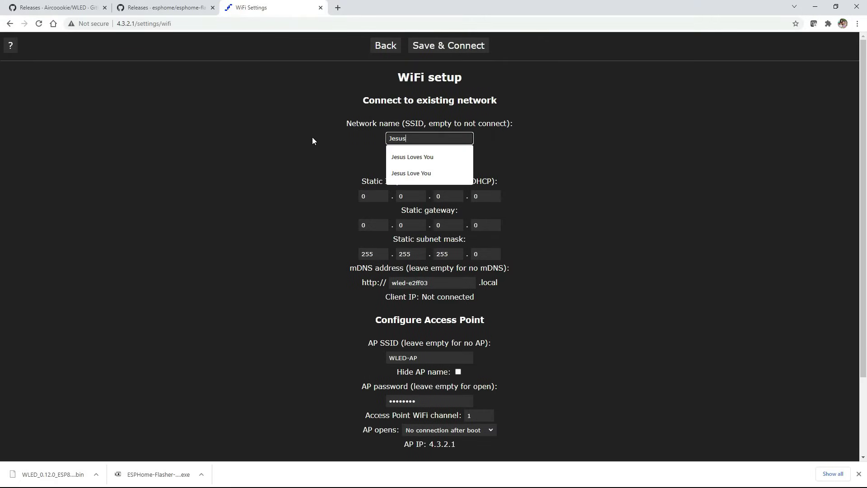
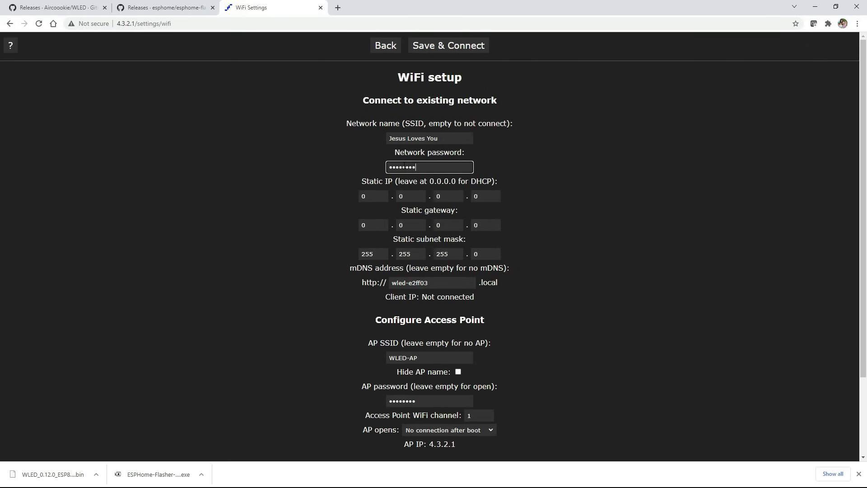
scroll(434, 193, down, 2)
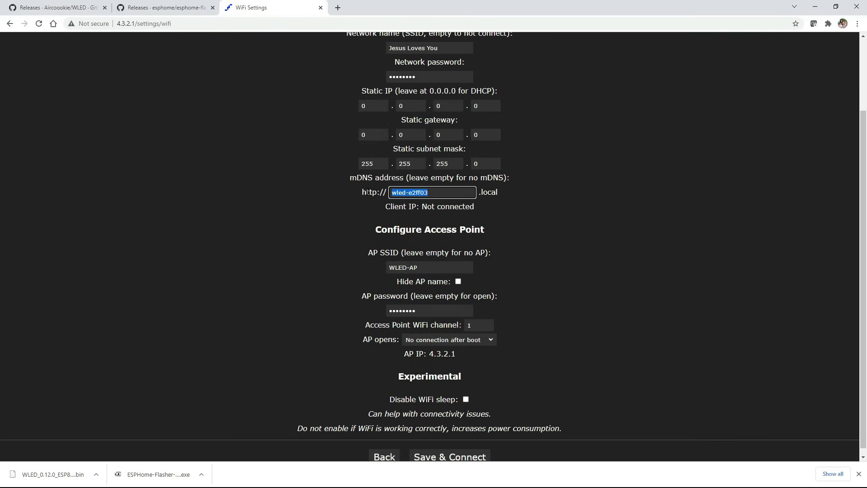
text(bedroomlights)
click(559, 213)
scroll(510, 371, down, 1)
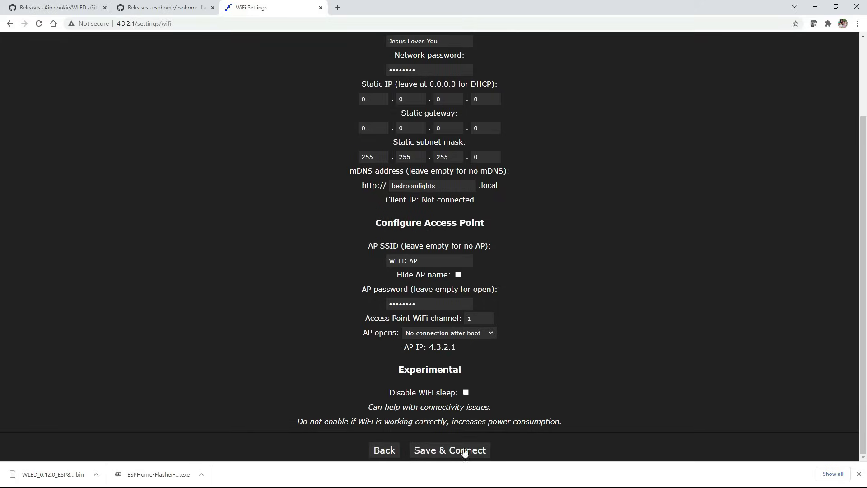
click(461, 452)
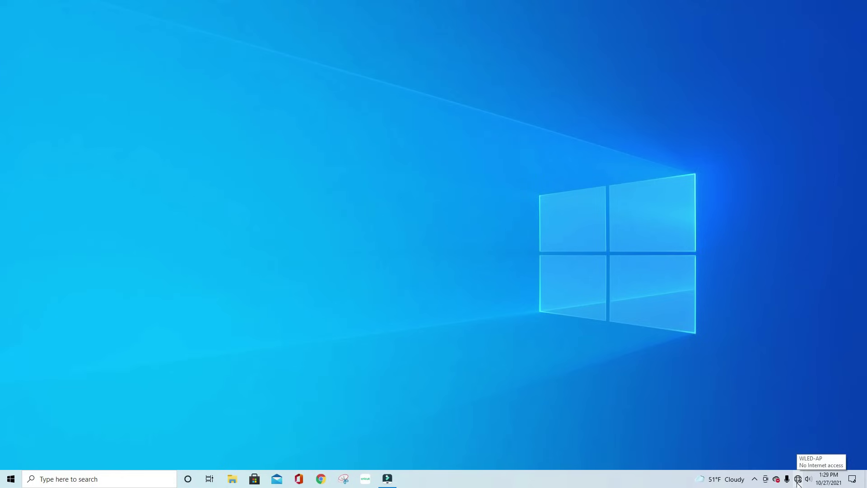
Step: Show the taskbar's list of available Wi-Fi networks
click(799, 478)
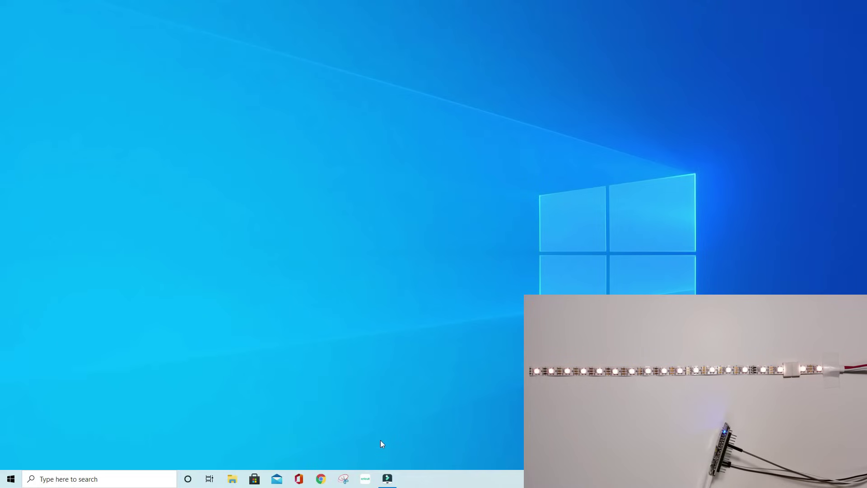
Step: Open Chrome and go to bedroomlights.local
click(323, 478)
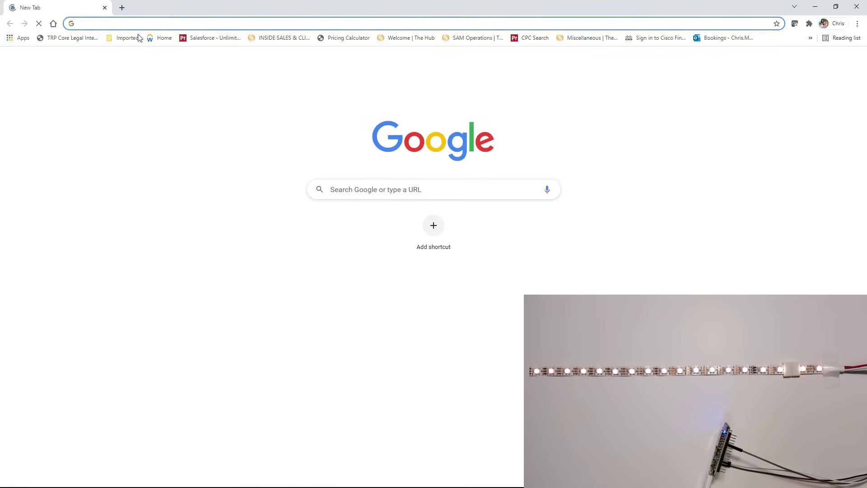
text(bedroomlights.local)
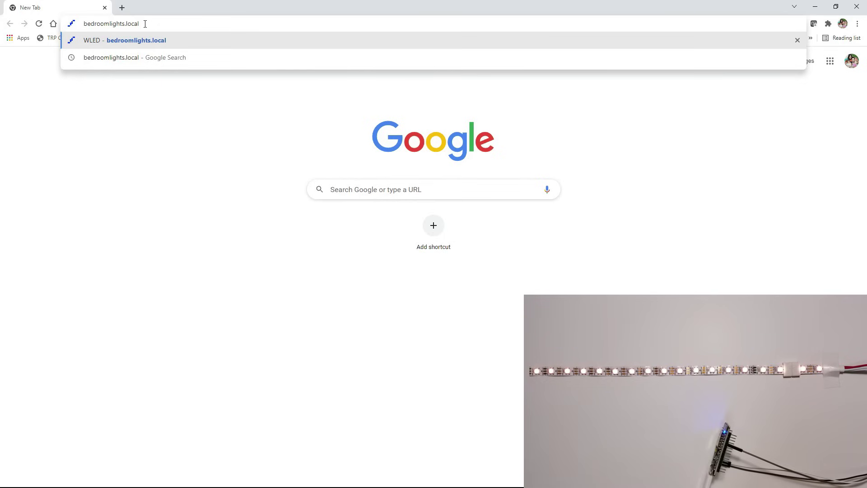
key(Return)
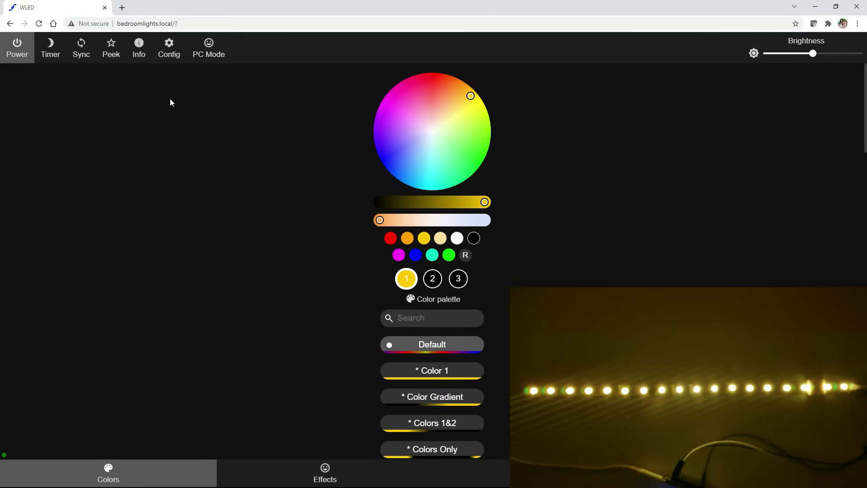
click(170, 55)
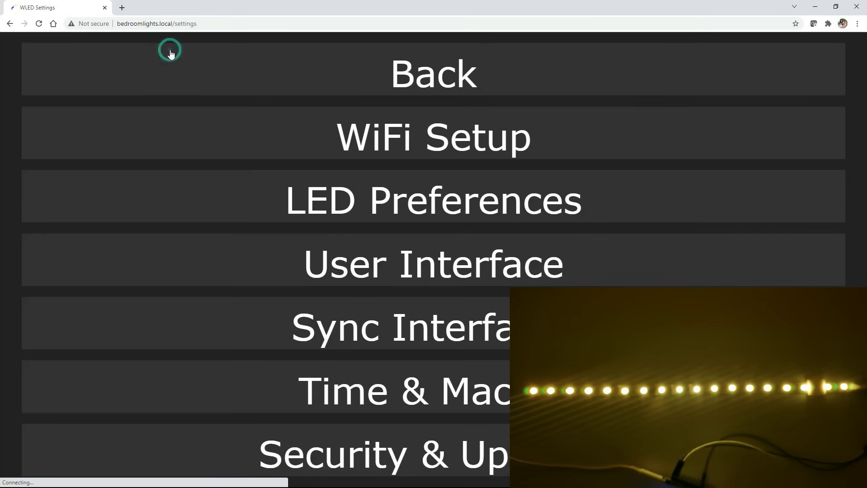
click(378, 198)
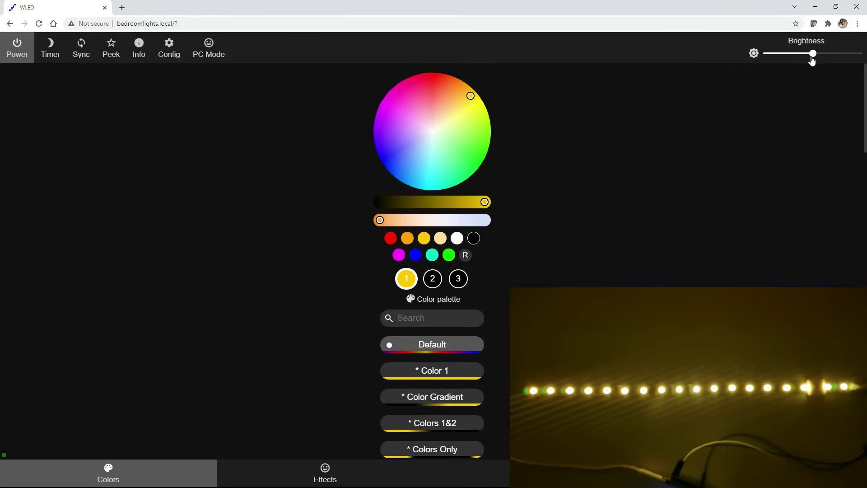
Step: Raise the strip's brightness to full and toggle its power off and back on
drag(812, 60, 836, 55)
click(17, 47)
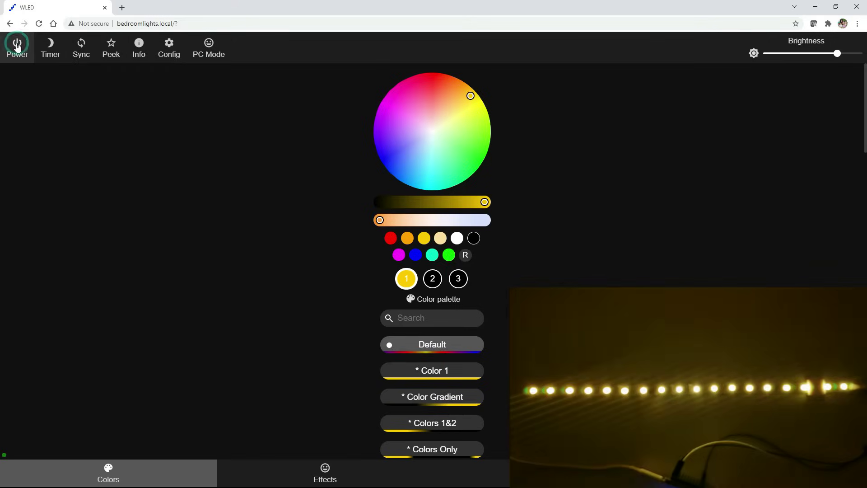
click(17, 46)
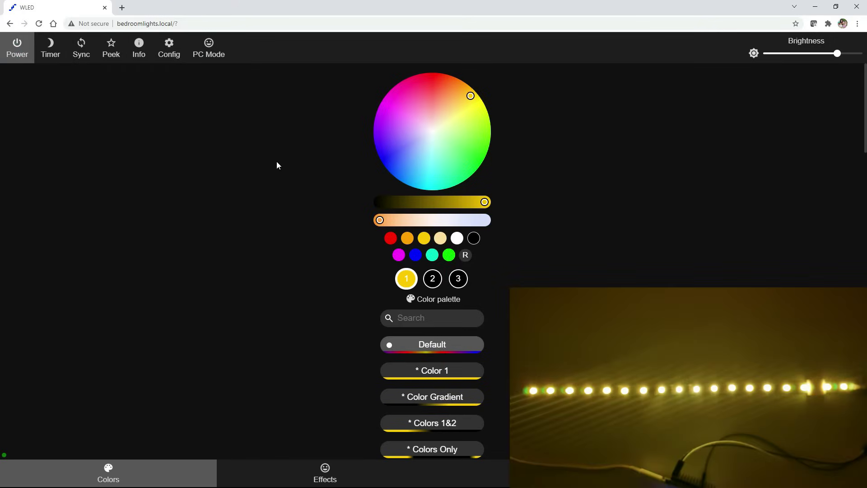
Step: Change the strip colour from green to blue on the wheel, then open Config
click(482, 156)
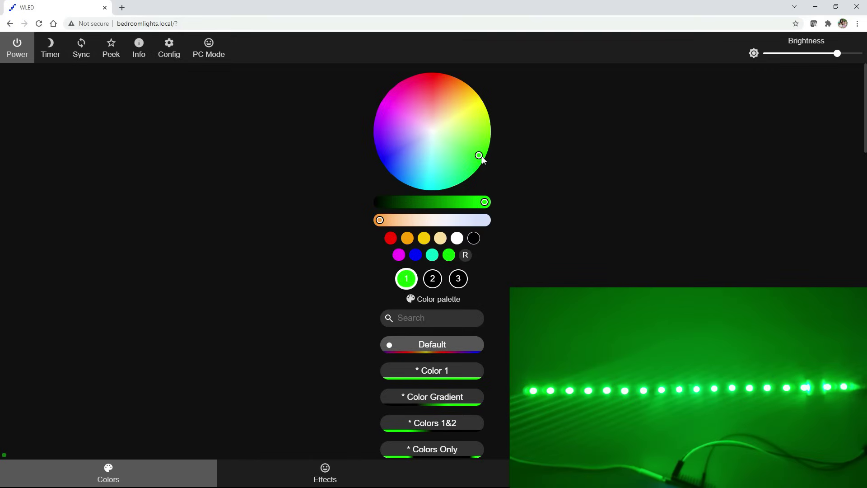
click(437, 81)
click(388, 161)
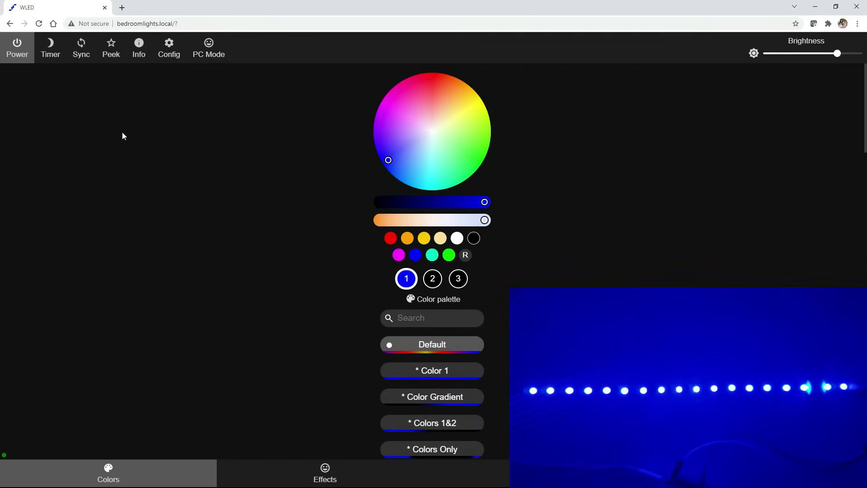
click(169, 47)
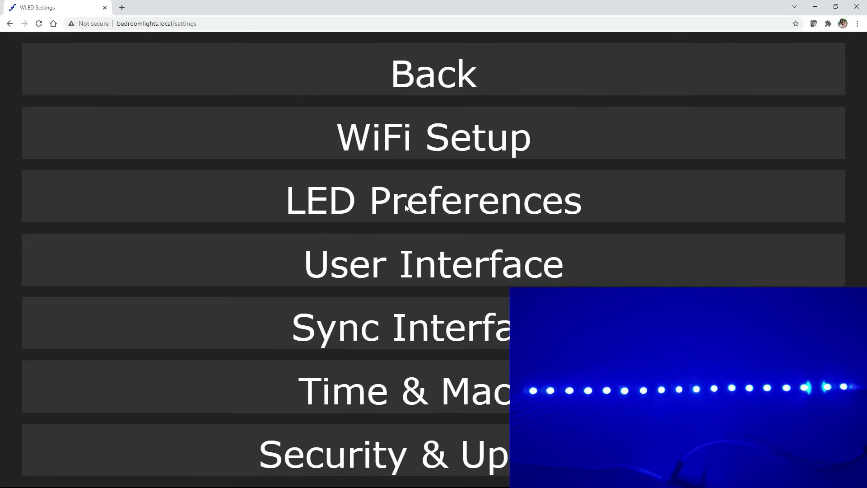
Step: In LED Preferences, check the colour order options and keep it at GRB
click(405, 205)
scroll(486, 274, down, 2)
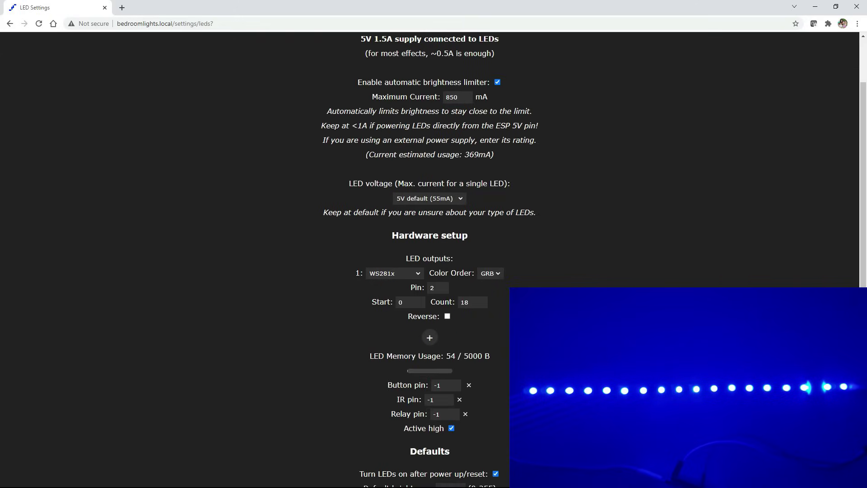
click(491, 273)
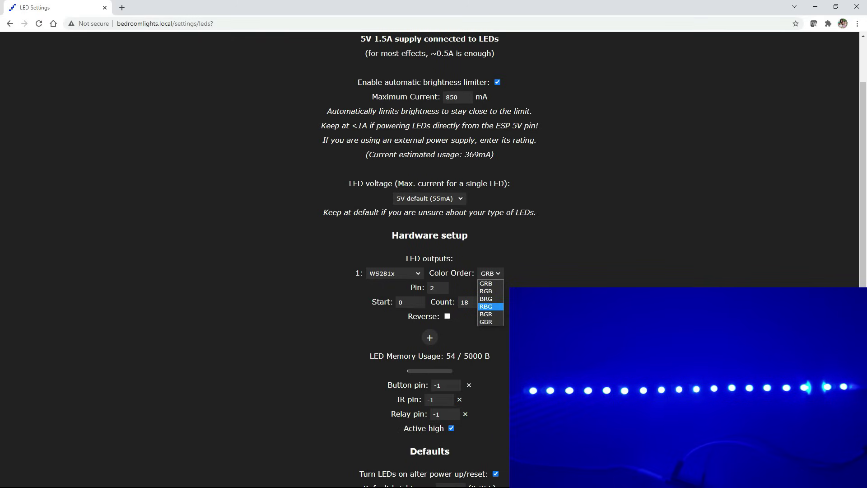
click(493, 276)
scroll(379, 154, up, 2)
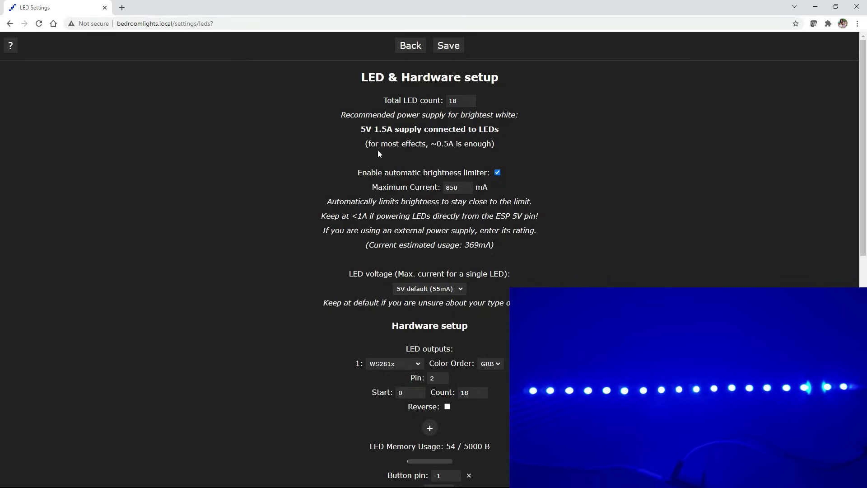
Step: Revisit the LED settings, leaving the current limit at 850 mA, then return to the main page
click(411, 46)
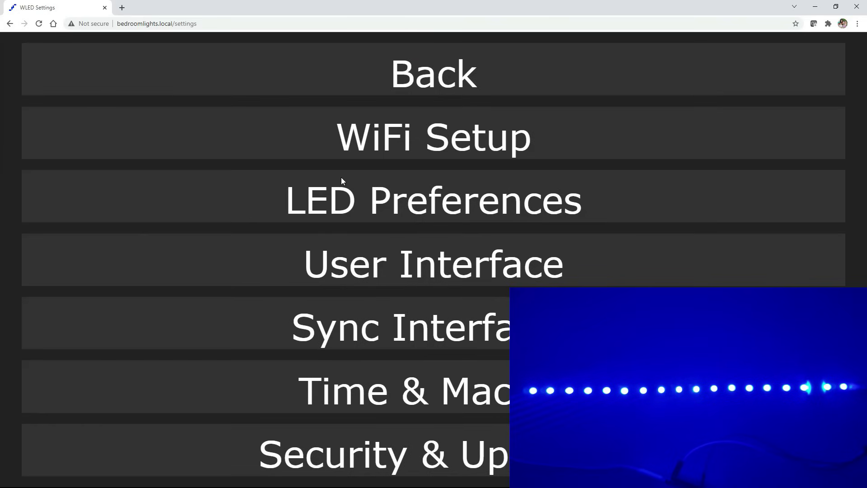
click(393, 204)
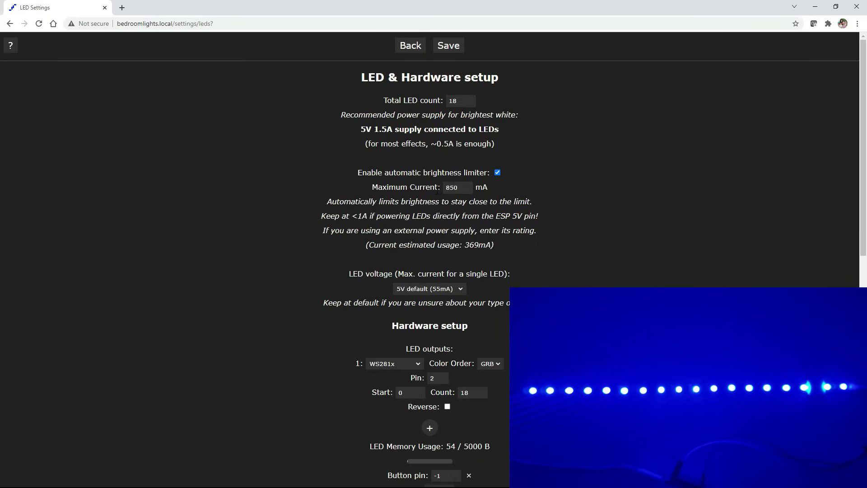
click(415, 43)
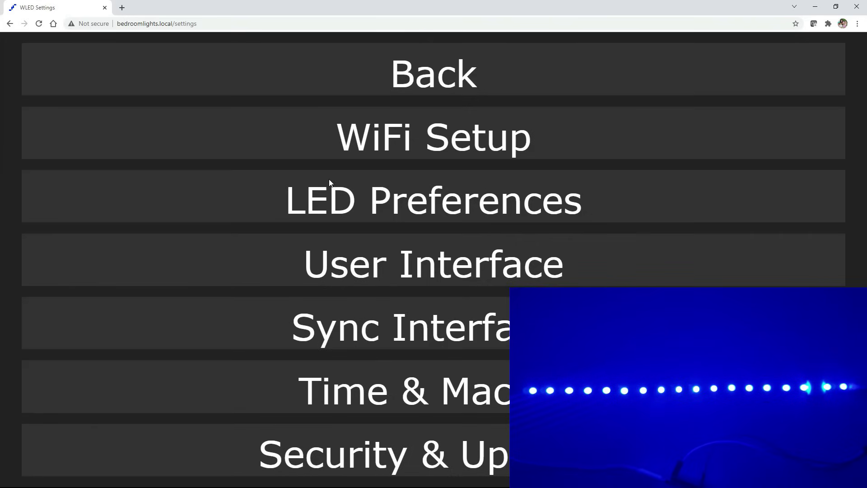
click(420, 72)
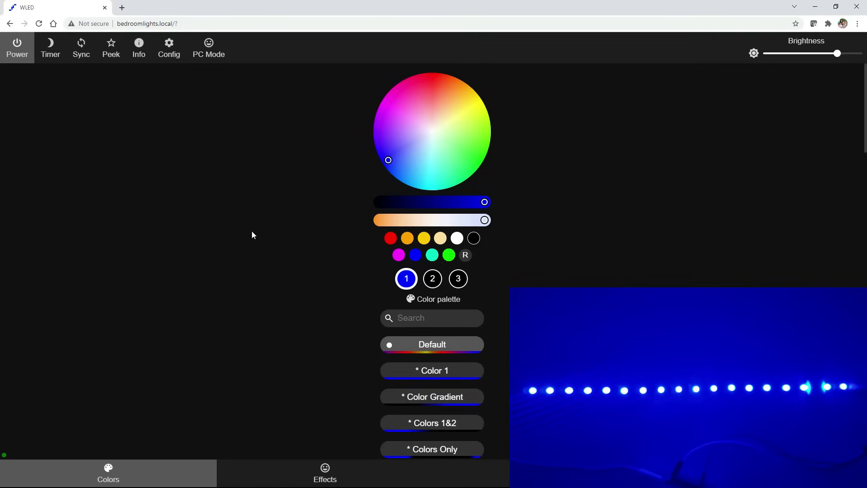
Step: Apply the Android effect to the strip
click(327, 475)
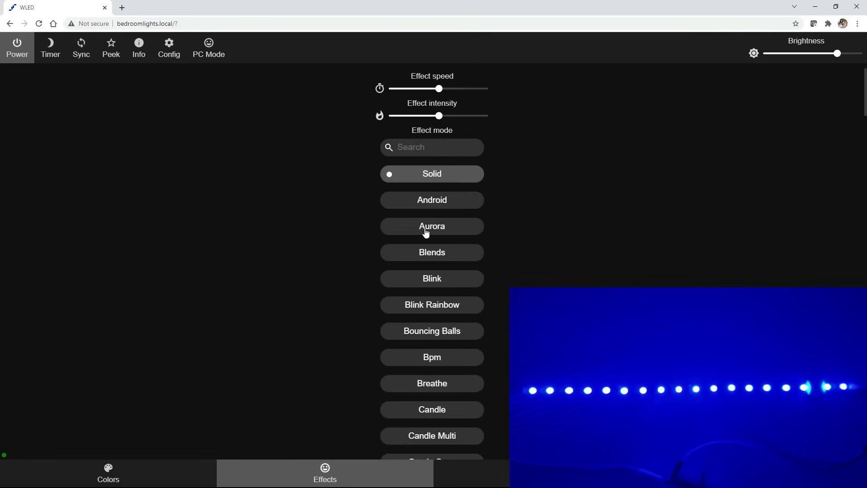
scroll(430, 292, down, 10)
scroll(430, 289, up, 10)
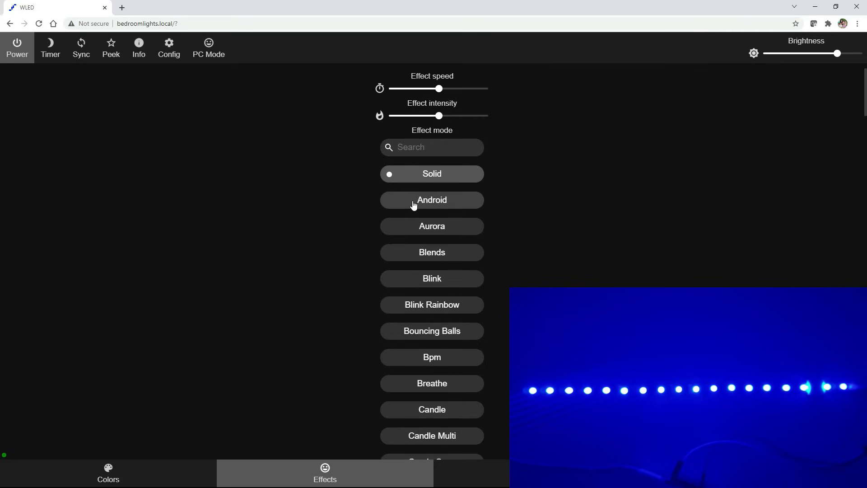
click(413, 205)
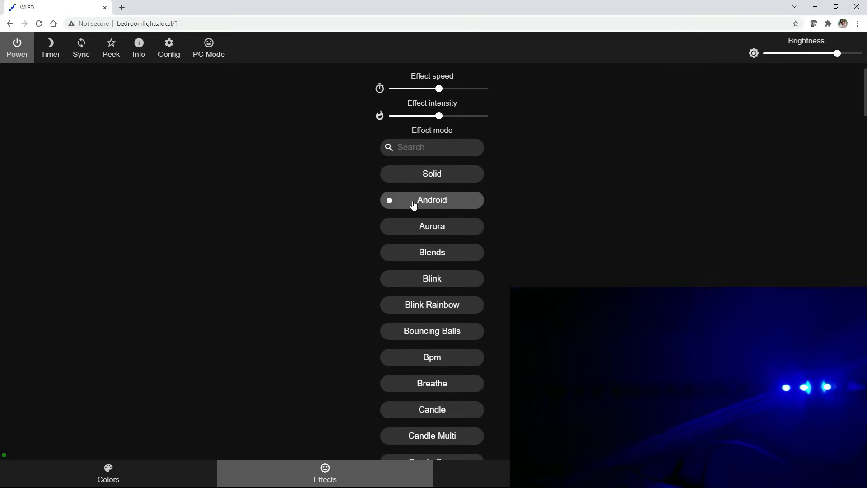
Step: Set the primary colour to green and the secondary colour to magenta
click(149, 479)
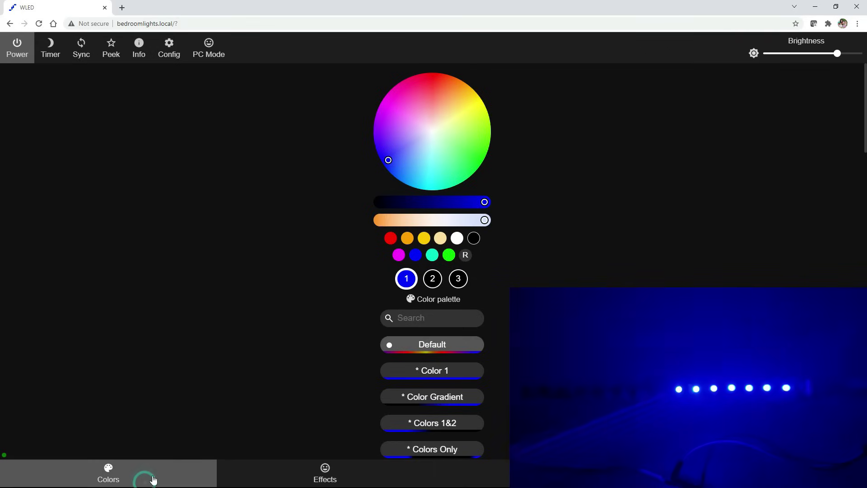
click(468, 171)
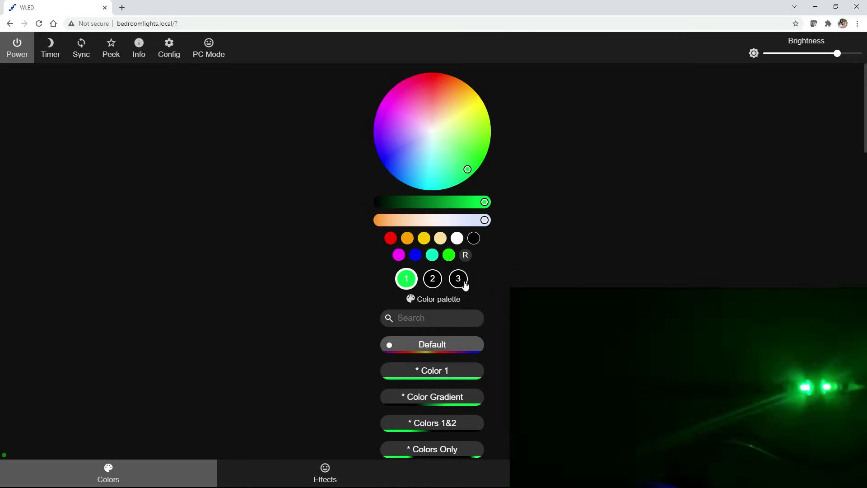
click(432, 279)
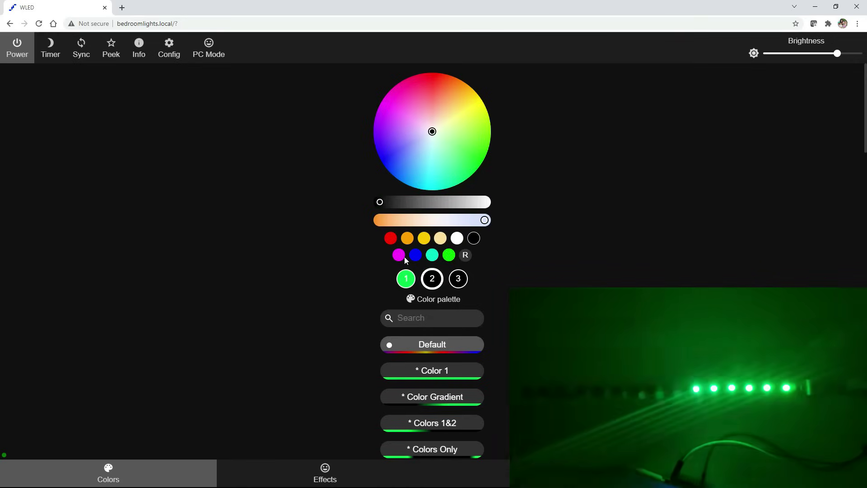
click(399, 255)
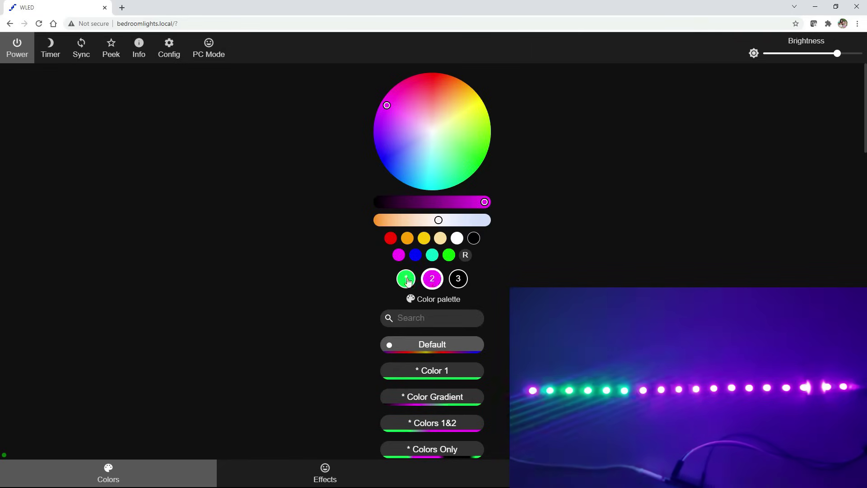
Step: Apply the Bouncing Balls effect, keeping the green and magenta colours, and return to the colour controls
click(318, 478)
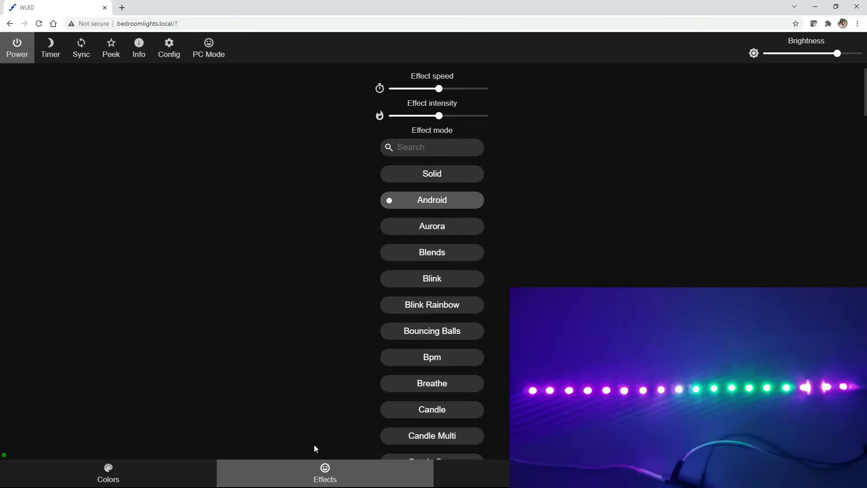
click(429, 338)
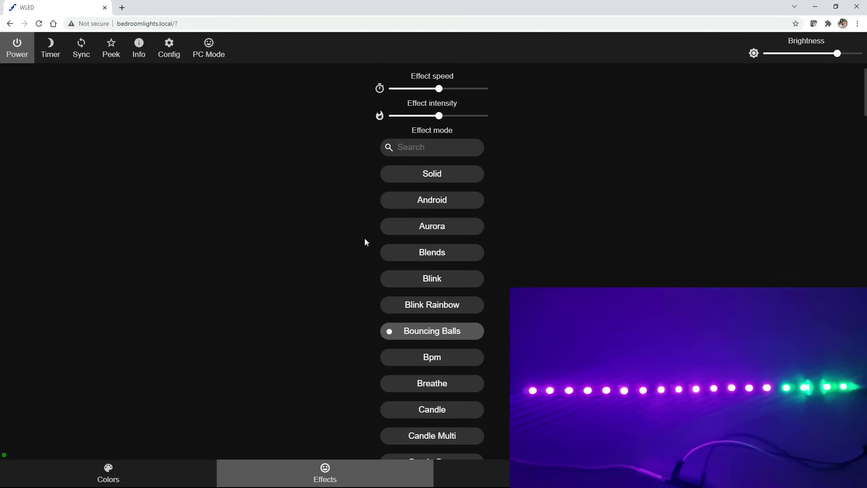
scroll(433, 280, down, 4)
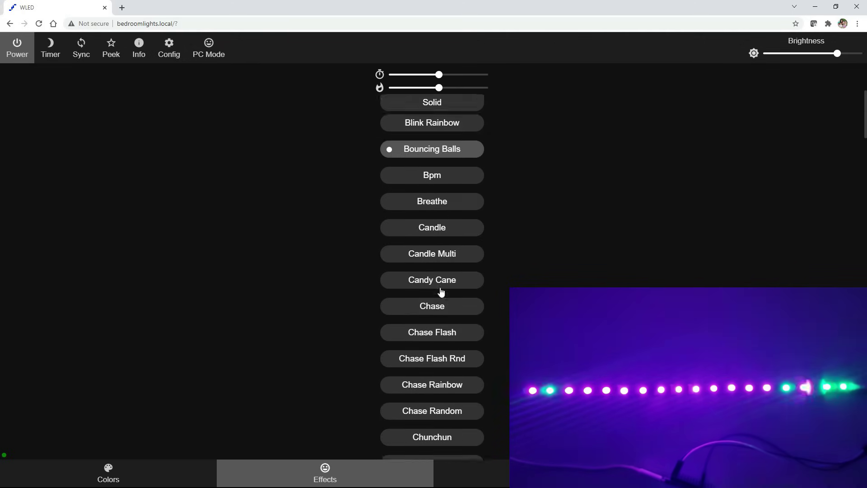
scroll(442, 292, up, 4)
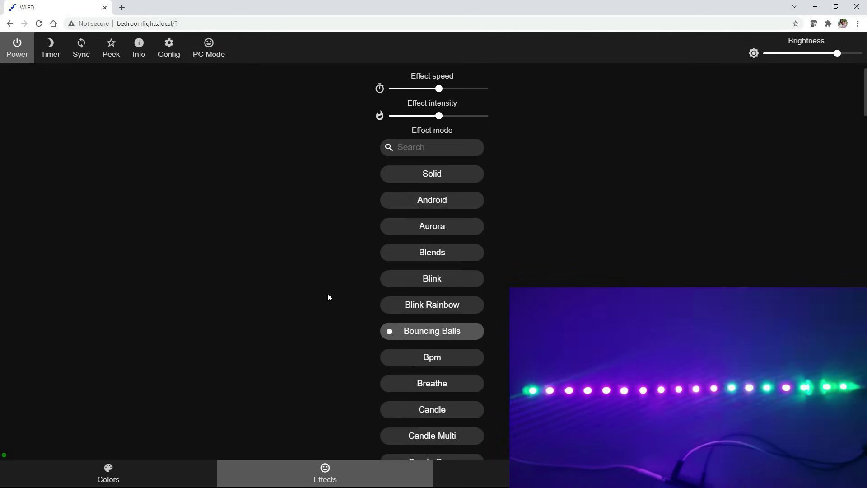
click(151, 477)
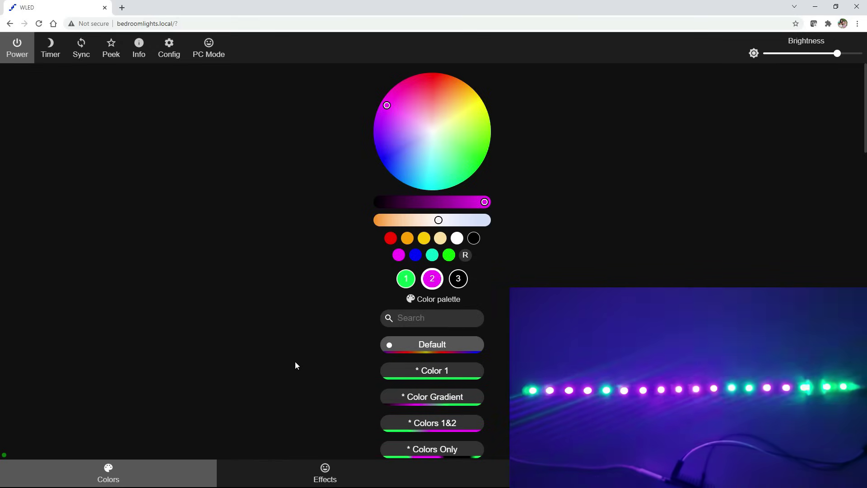
Step: Turn on the Peek live preview of the green and magenta Bouncing Balls animation
click(111, 49)
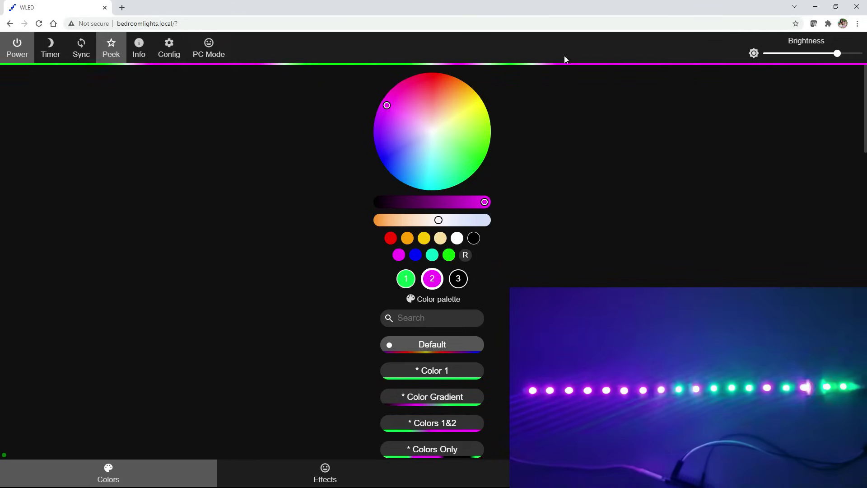